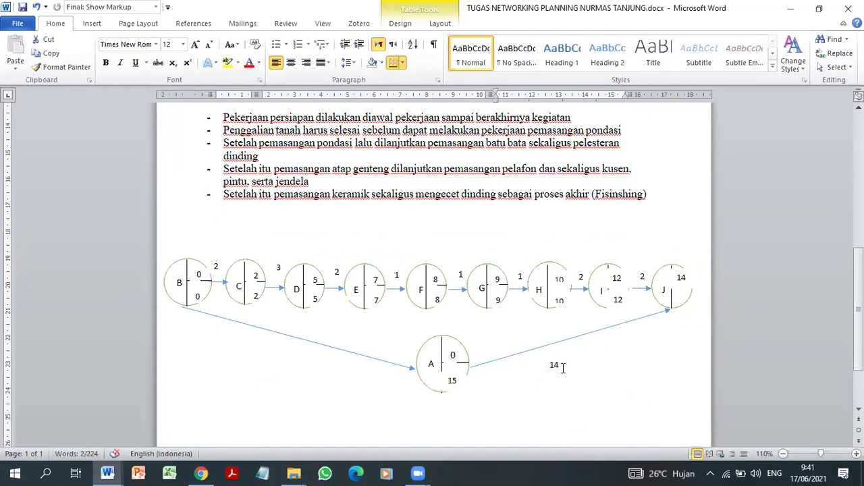
Step: Check the 14 label beside the arrow from node A to node J against the durations in the activity table
left_click(559, 365)
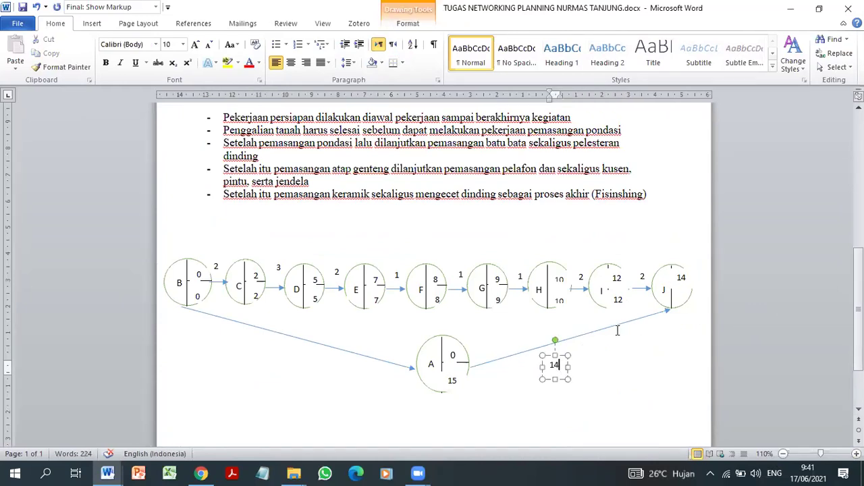
left_click(614, 330)
left_click(534, 344)
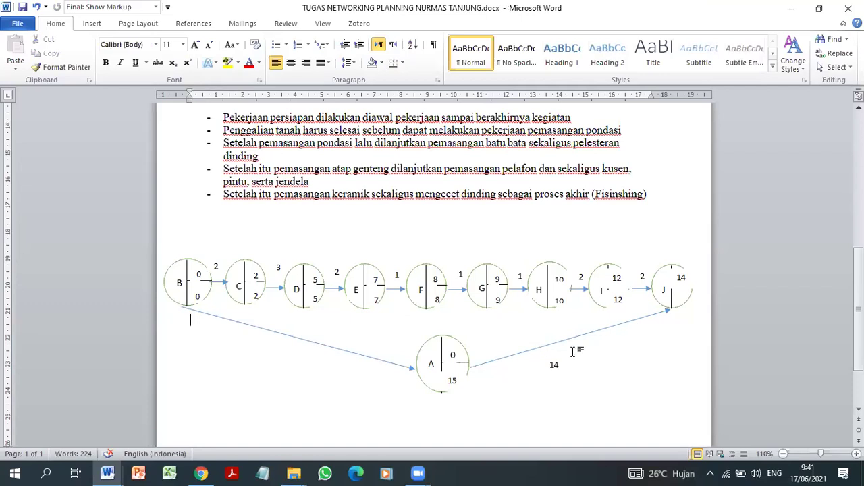
scroll(432, 273, "up", 4)
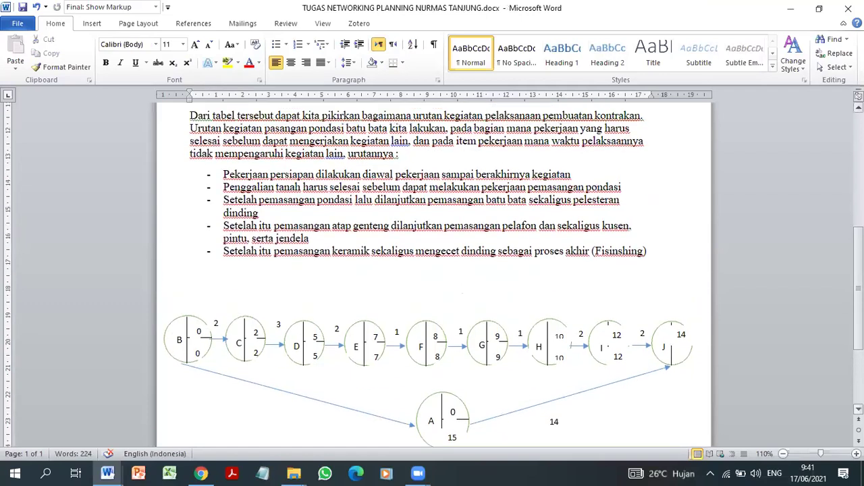
scroll(433, 274, "up", 5)
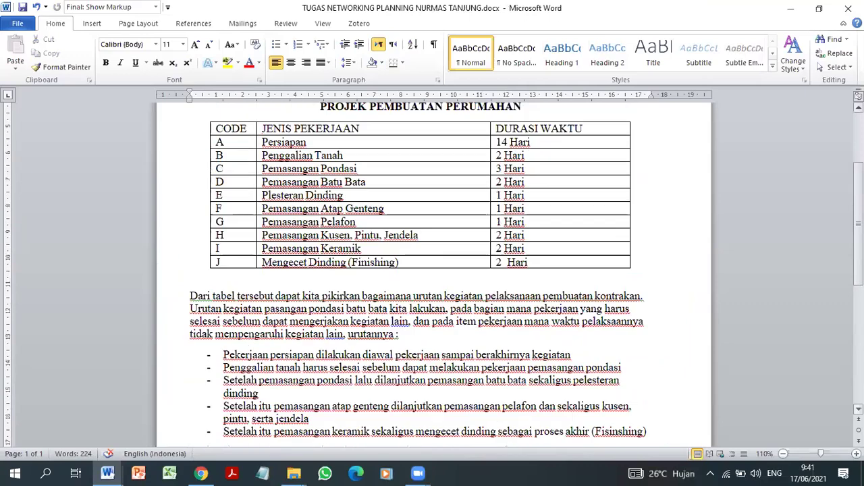
scroll(432, 273, "down", 3)
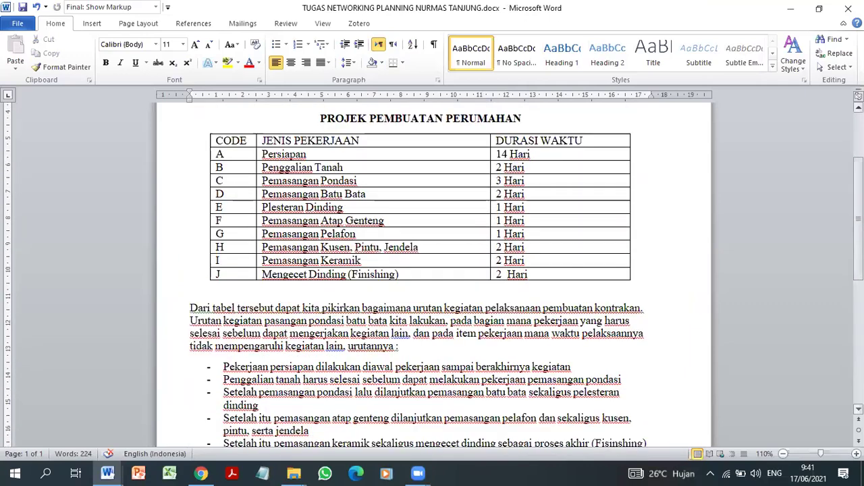
scroll(432, 273, "up", 2)
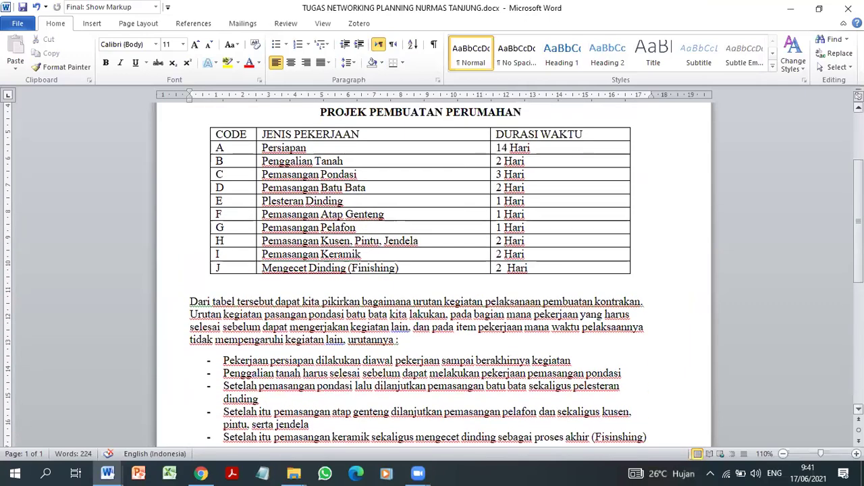
scroll(432, 273, "down", 2)
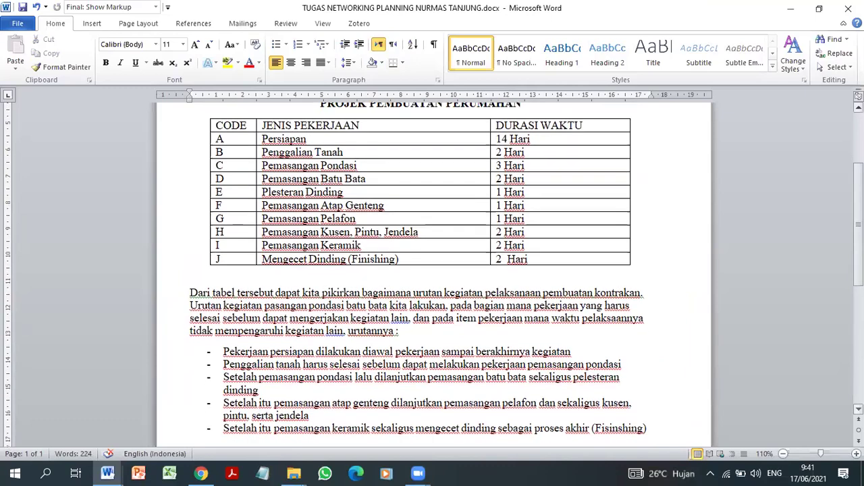
scroll(432, 273, "up", 3)
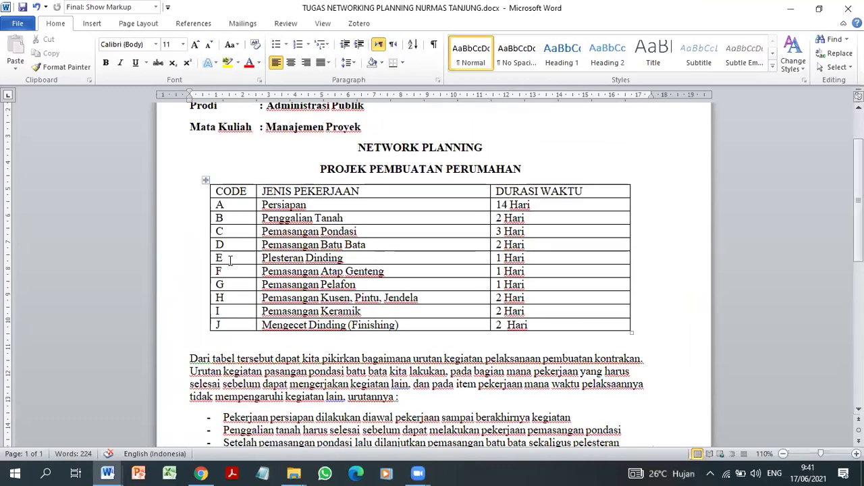
left_click_drag(307, 327, 351, 326)
left_click(429, 324)
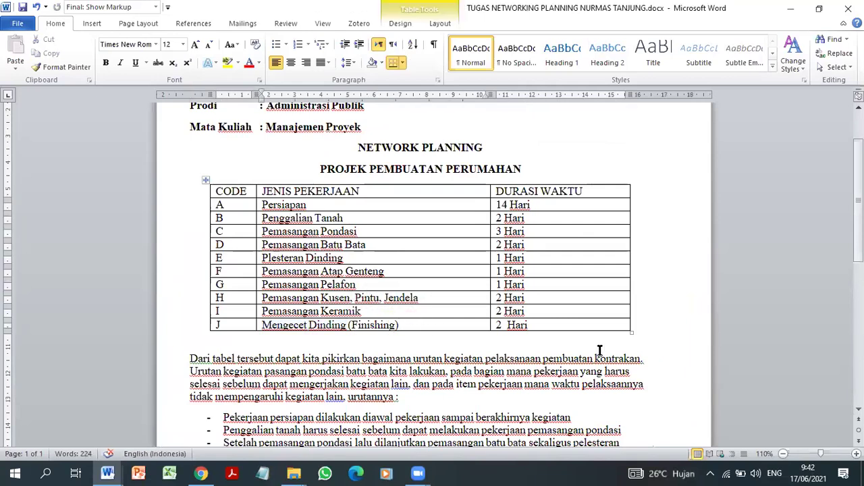
Step: Compare the activity durations in the table with the arrow values linking nodes B to J in the network diagram
left_click_drag(859, 201, 859, 297)
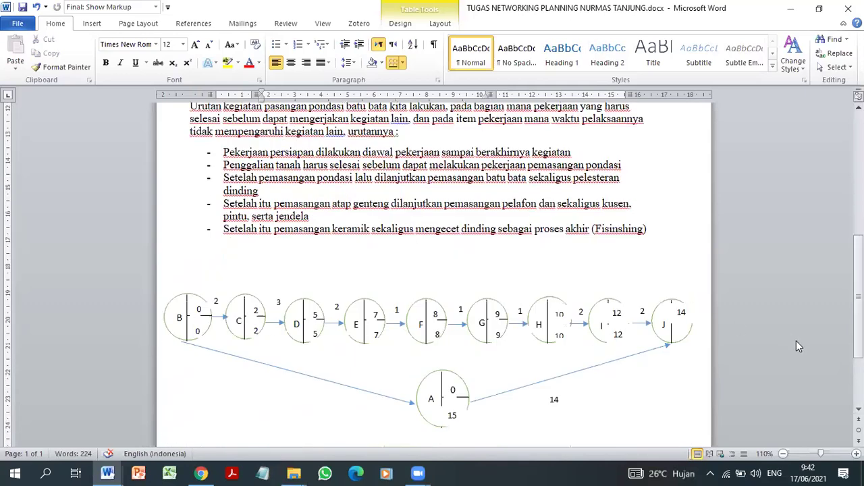
left_click_drag(859, 301, 859, 222)
scroll(692, 323, "up", 3)
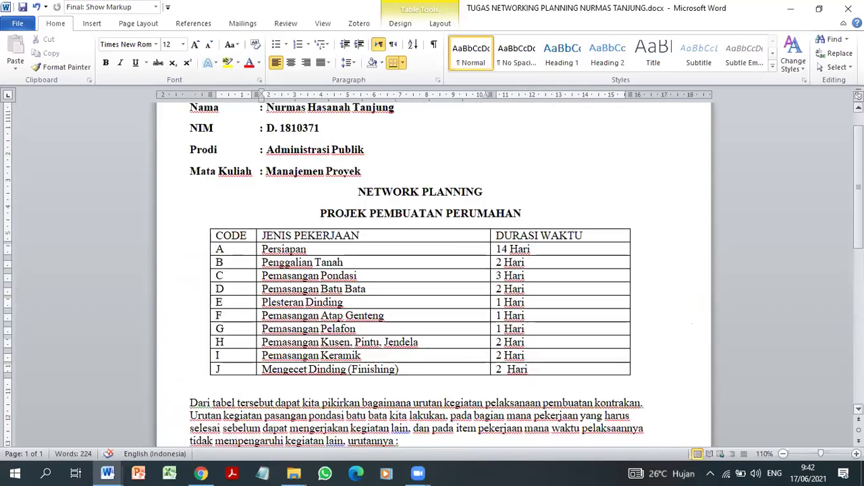
scroll(692, 323, "down", 2)
scroll(692, 323, "down", 5)
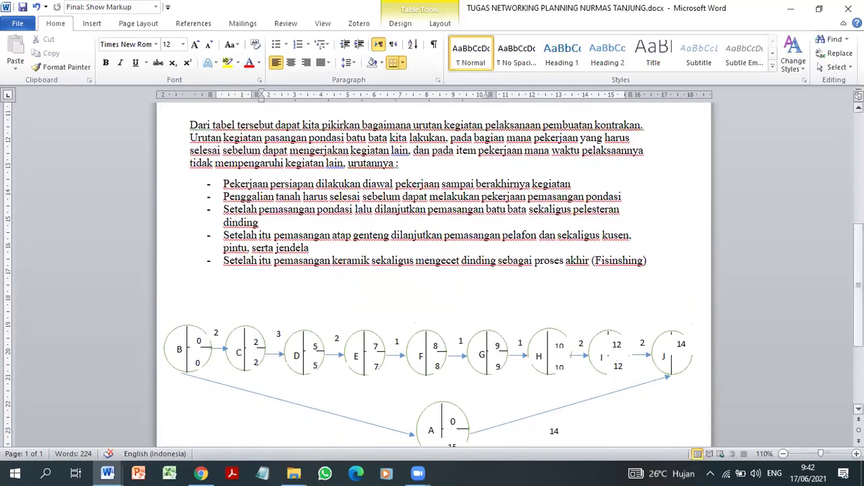
left_click_drag(858, 285, 858, 279)
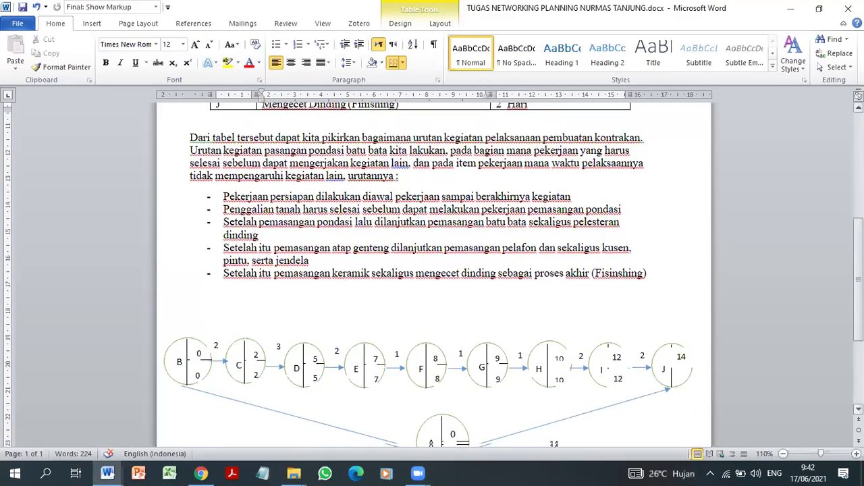
scroll(434, 273, "down", 1)
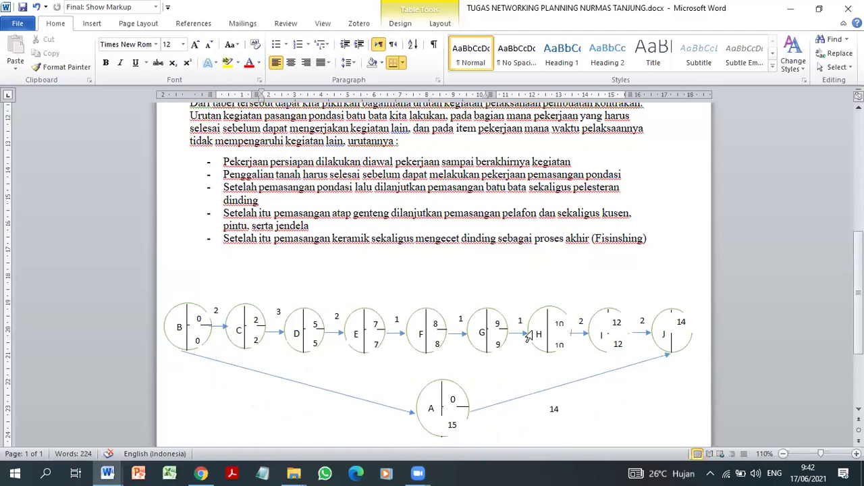
left_click_drag(860, 318, 860, 270)
scroll(432, 270, "down", 3)
scroll(432, 270, "up", 8)
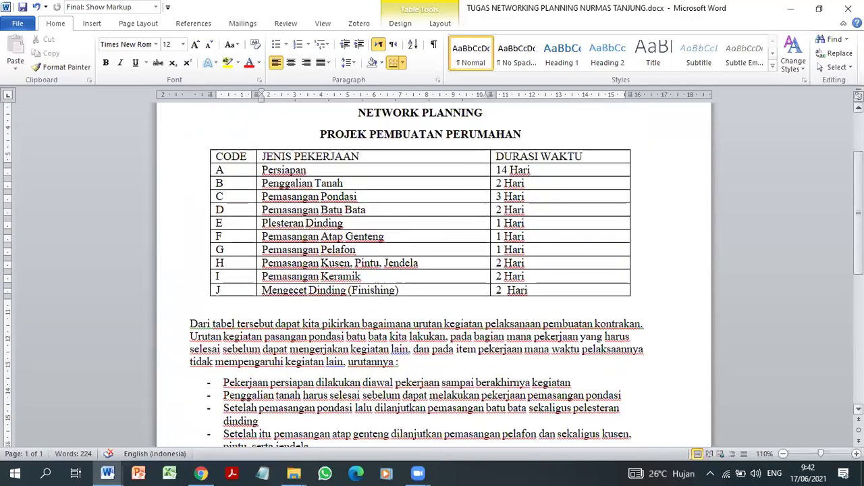
scroll(432, 270, "down", 4)
scroll(432, 270, "up", 3)
scroll(433, 270, "down", 1)
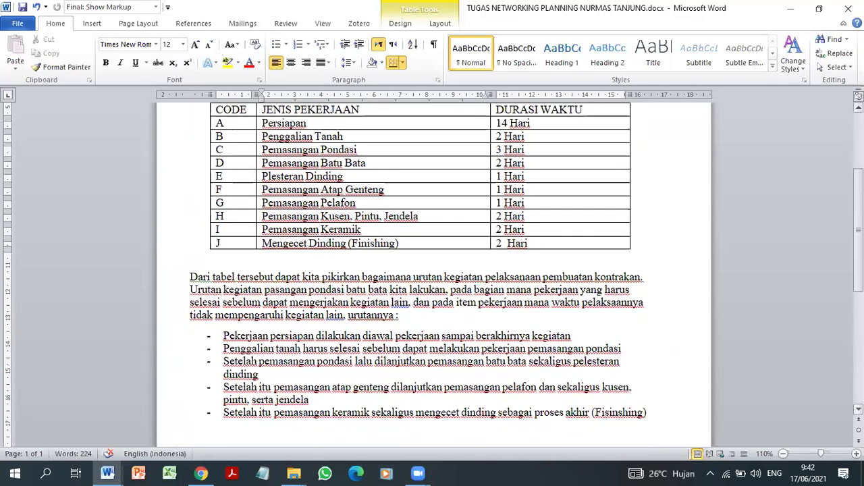
scroll(432, 270, "up", 2)
scroll(432, 270, "down", 6)
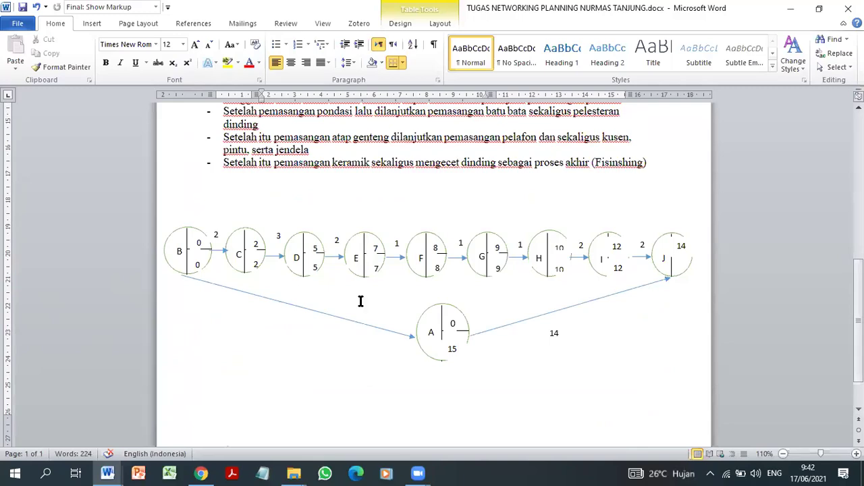
Step: Review the work-sequence list and activity table alongside the network diagram's node times and the path through node A
left_click_drag(859, 311, 858, 277)
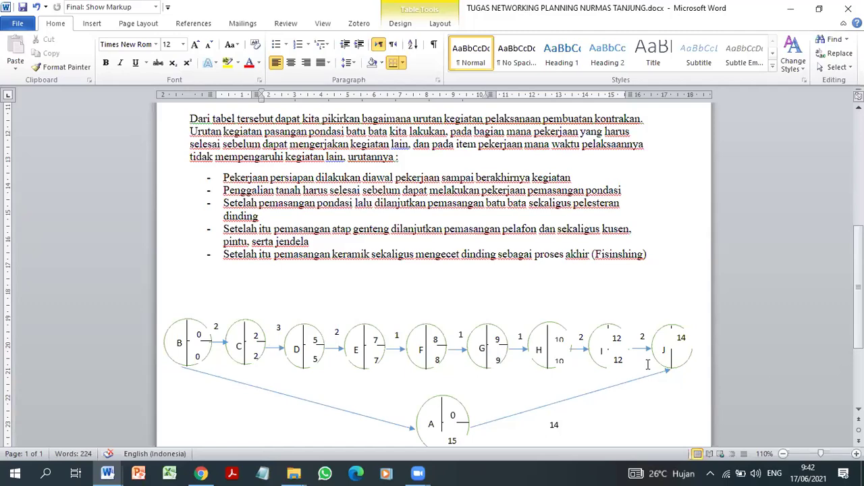
left_click_drag(860, 297, 859, 209)
scroll(420, 274, "down", 5)
scroll(420, 273, "up", 3)
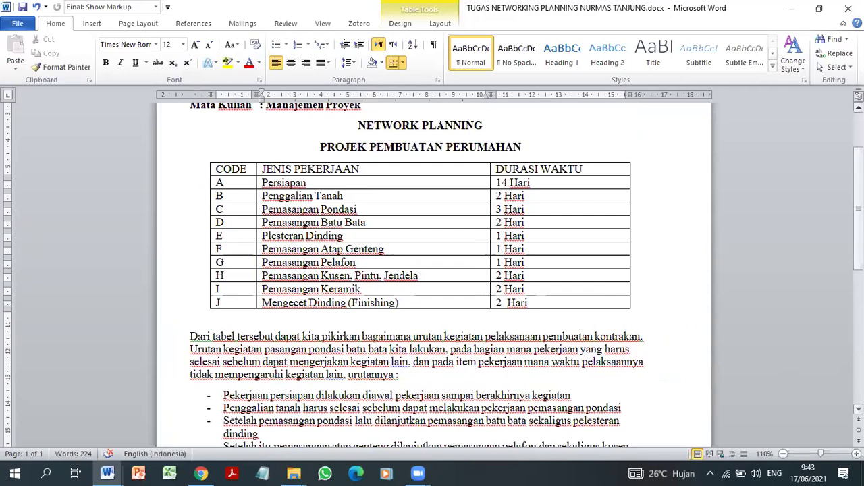
scroll(400, 302, "down", 4)
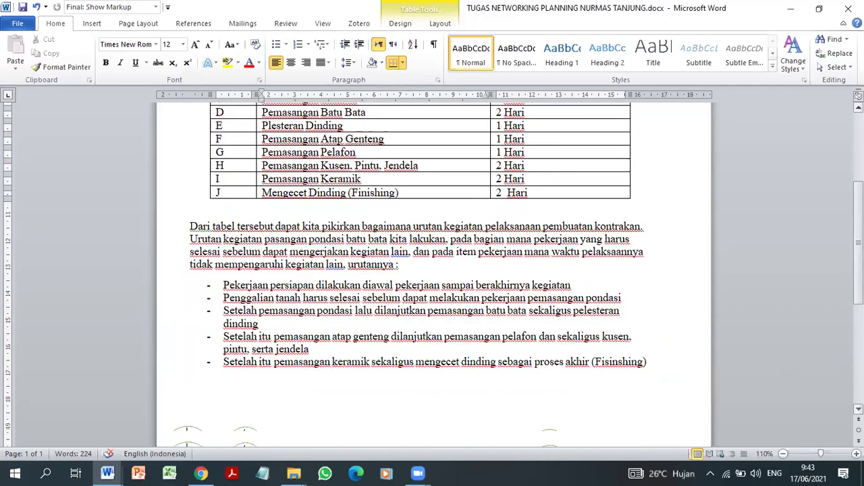
scroll(400, 302, "up", 7)
scroll(400, 302, "down", 11)
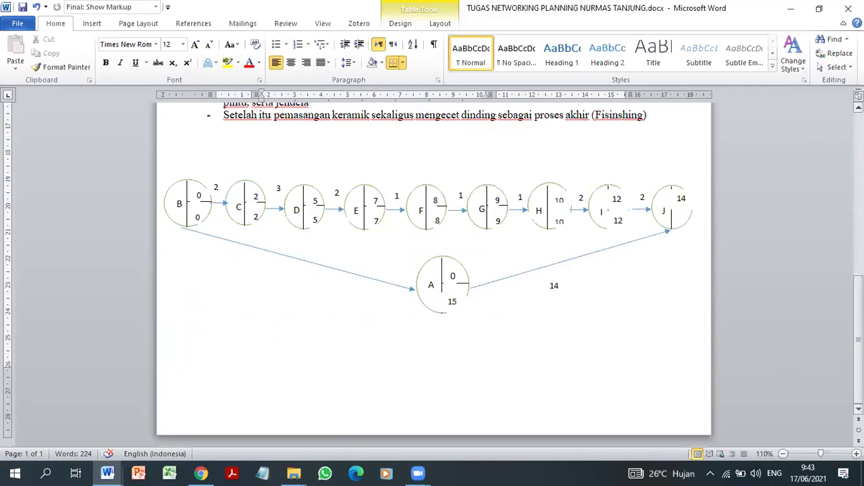
scroll(432, 270, "up", 10)
scroll(432, 270, "down", 3)
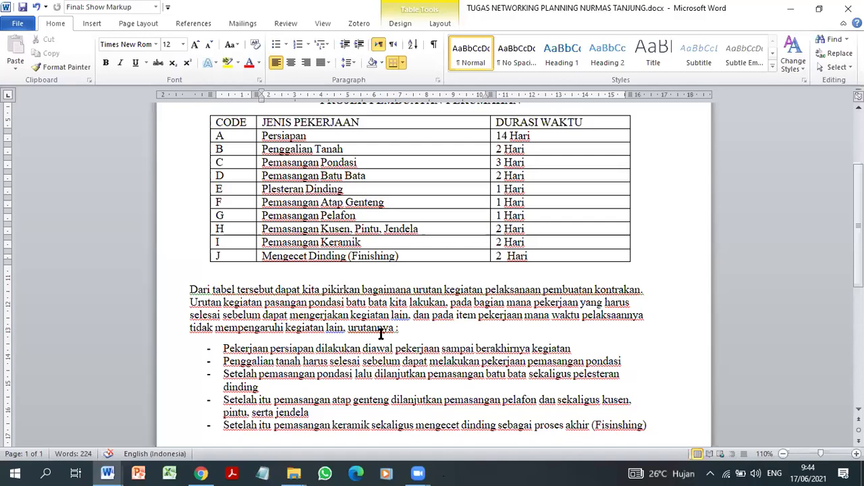
Step: Enlarge the document view to 120% and examine the numbers in the network diagram's nodes
mouse_move(202, 473)
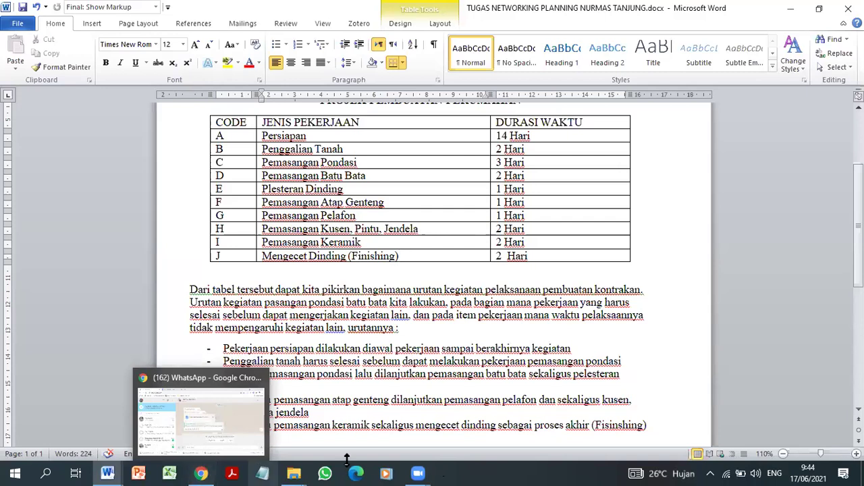
left_click(378, 336)
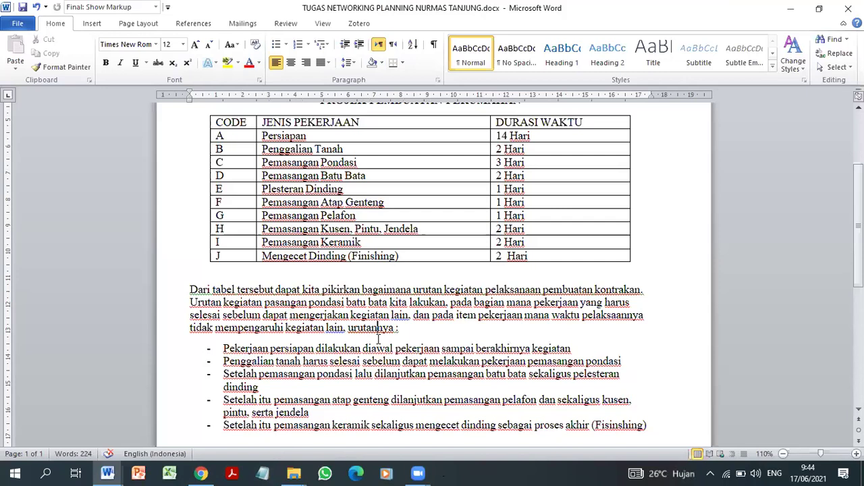
scroll(376, 327, "down", 8)
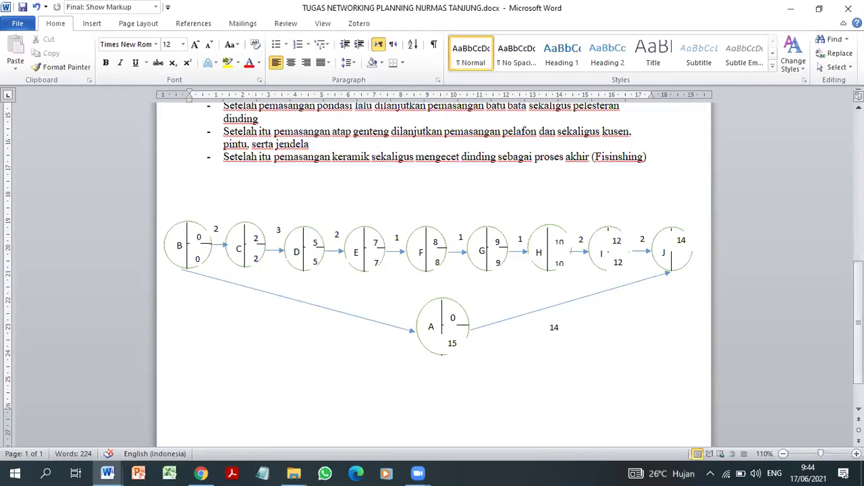
left_click(856, 455)
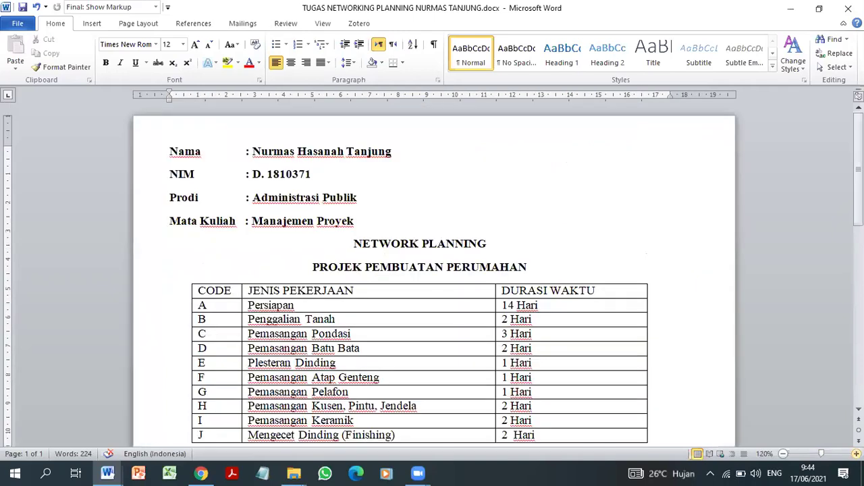
scroll(391, 220, "down", 10)
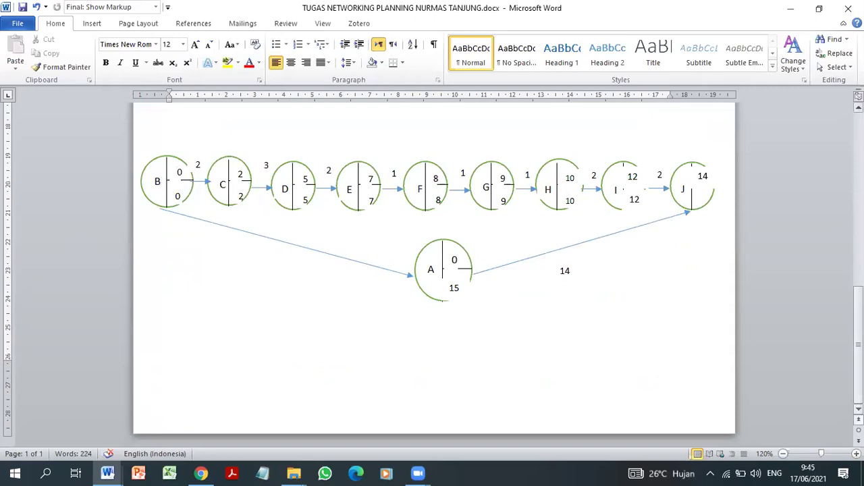
left_click_drag(859, 358, 859, 214)
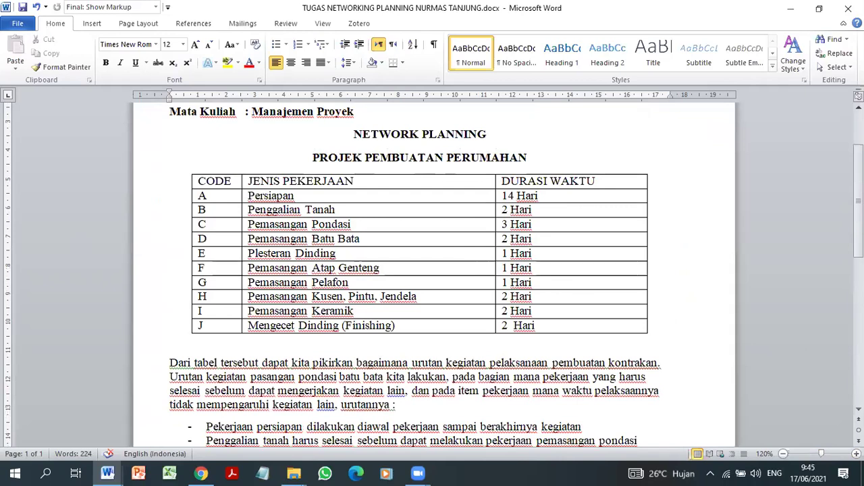
scroll(435, 274, "down", 10)
scroll(434, 274, "up", 1)
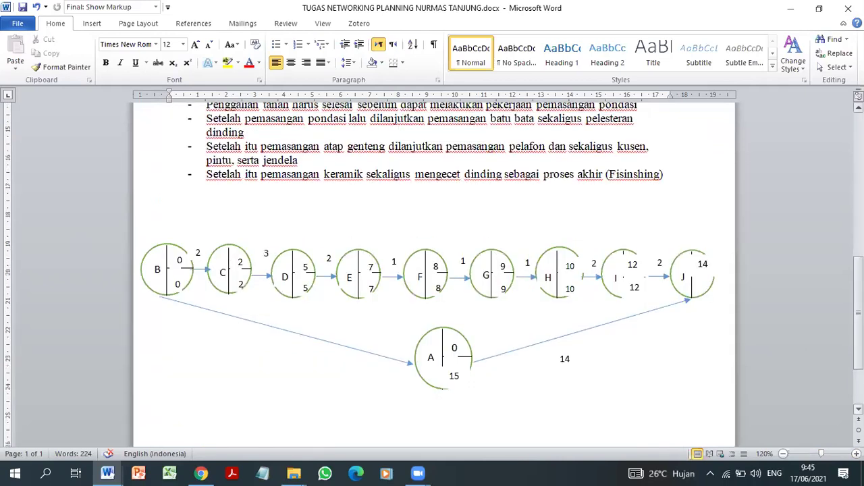
Step: Cross-check the activity codes and the bulleted work sequence against the order of nodes in the enlarged network diagram
scroll(435, 274, "up", 10)
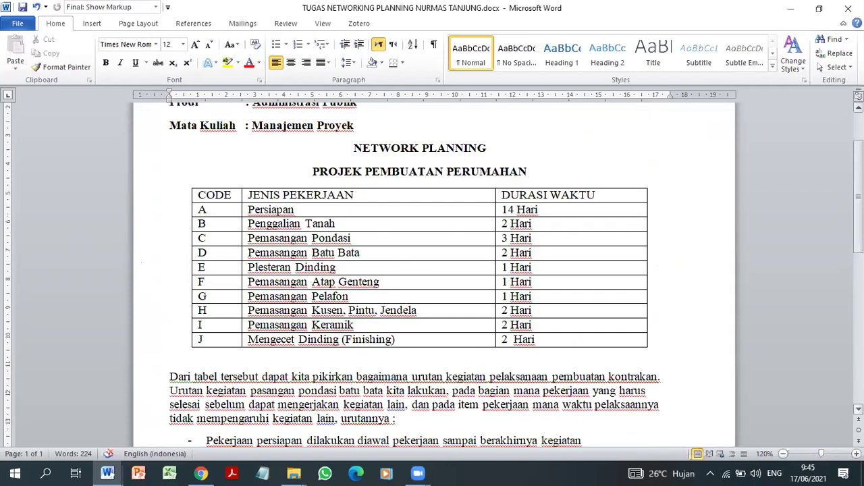
scroll(224, 348, "down", 7)
scroll(237, 332, "down", 1)
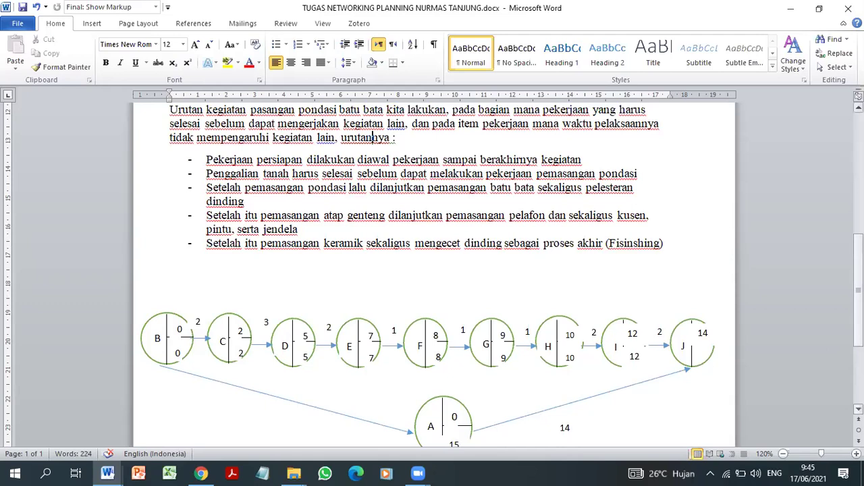
scroll(393, 208, "up", 5)
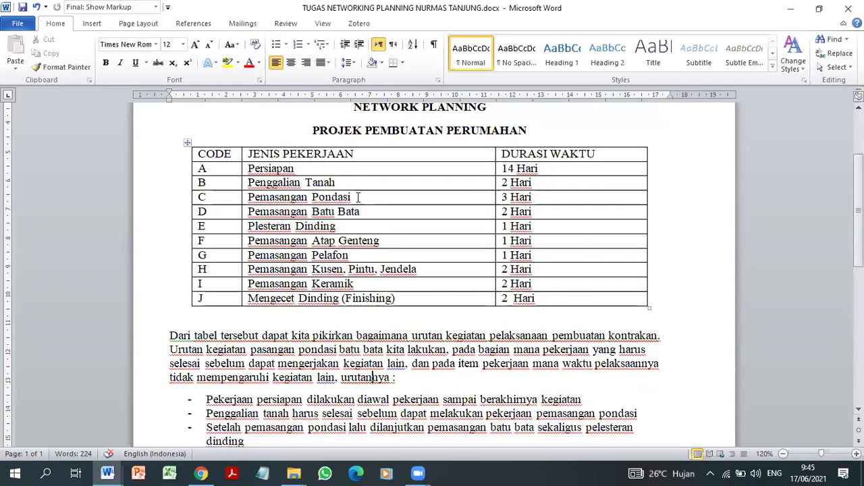
mouse_move(859, 211)
left_mouse_down()
mouse_move(859, 298)
mouse_move(859, 213)
left_mouse_up()
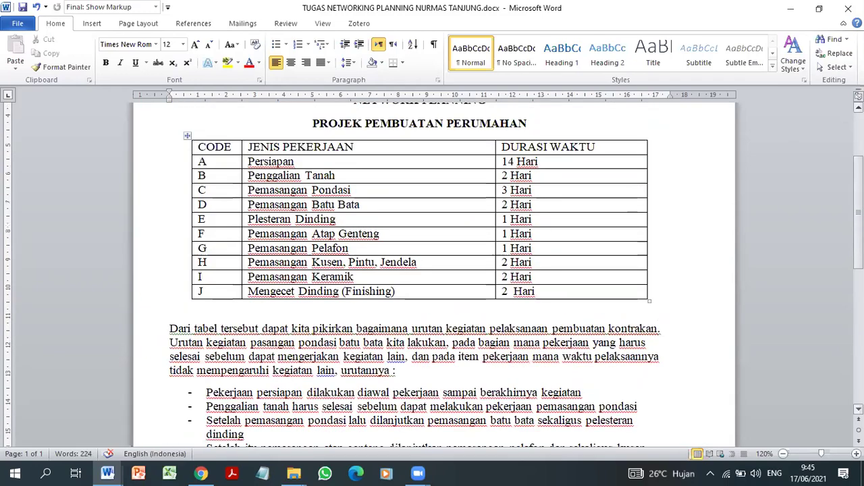
scroll(432, 270, "down", 6)
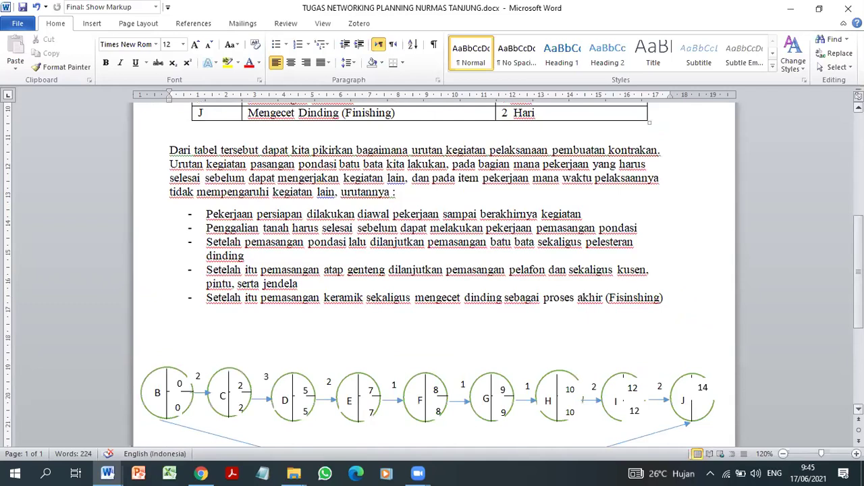
scroll(432, 270, "down", 2)
scroll(432, 270, "up", 2)
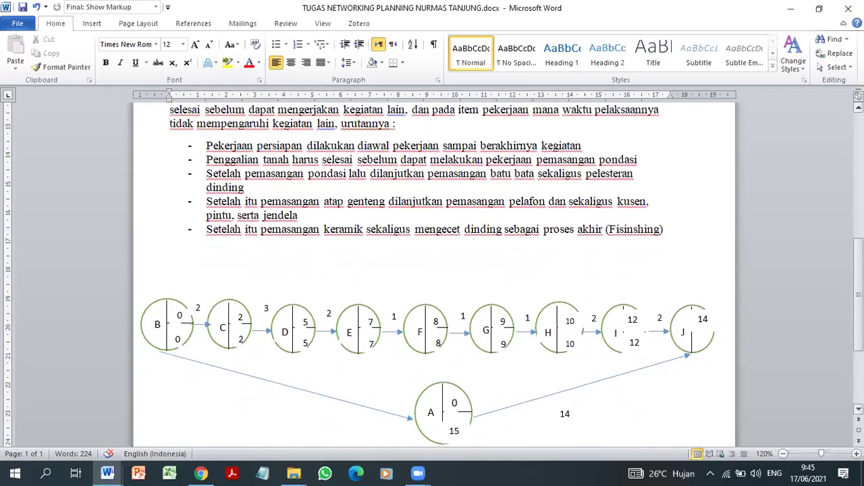
scroll(433, 270, "up", 5)
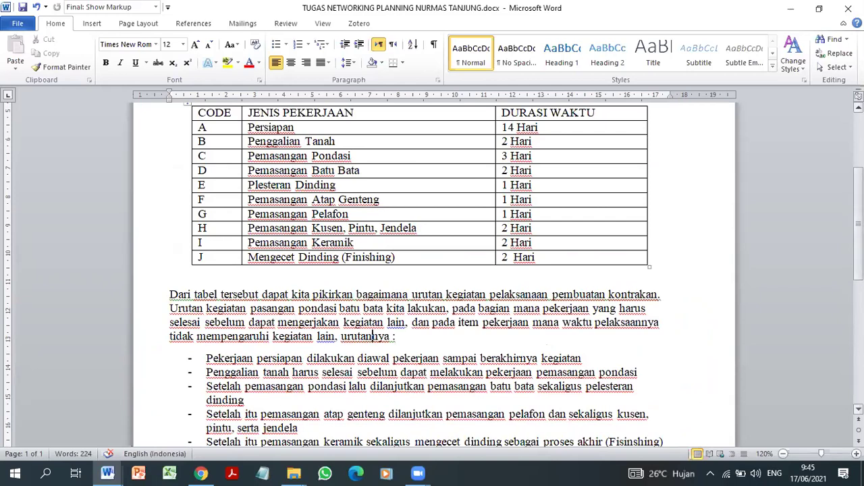
scroll(371, 336, "down", 7)
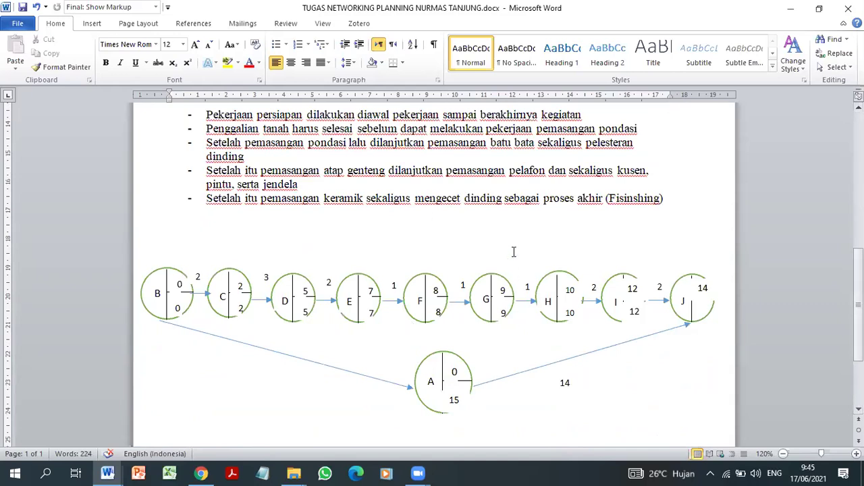